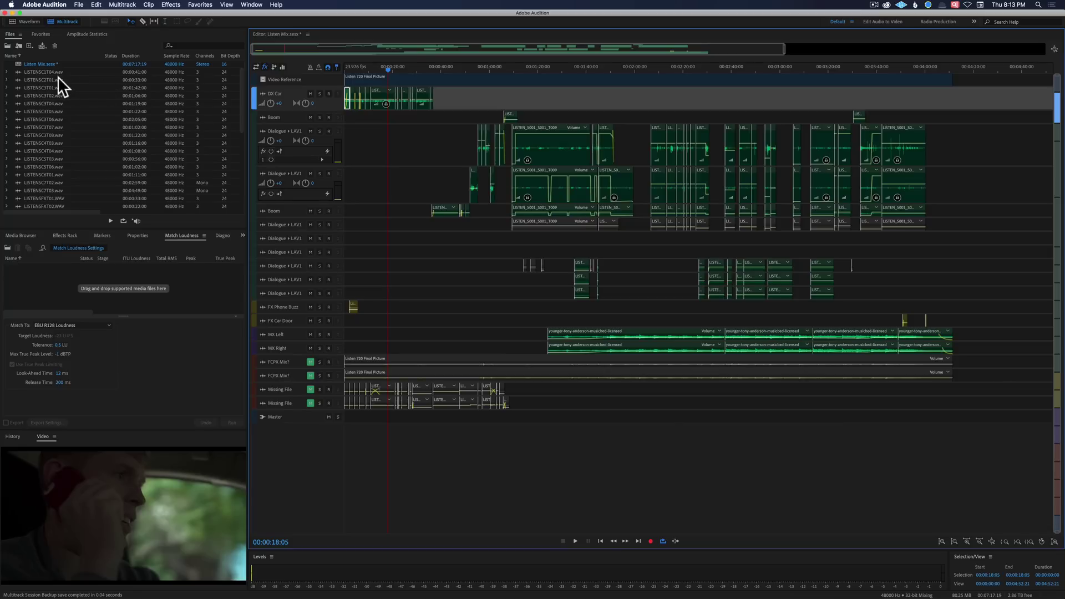
Open LISTENSFXT09.WAV in the Waveform editor and expand it to show LAV1, LAV2 and BOOM
drag(242, 85, 238, 165)
double_click(150, 118)
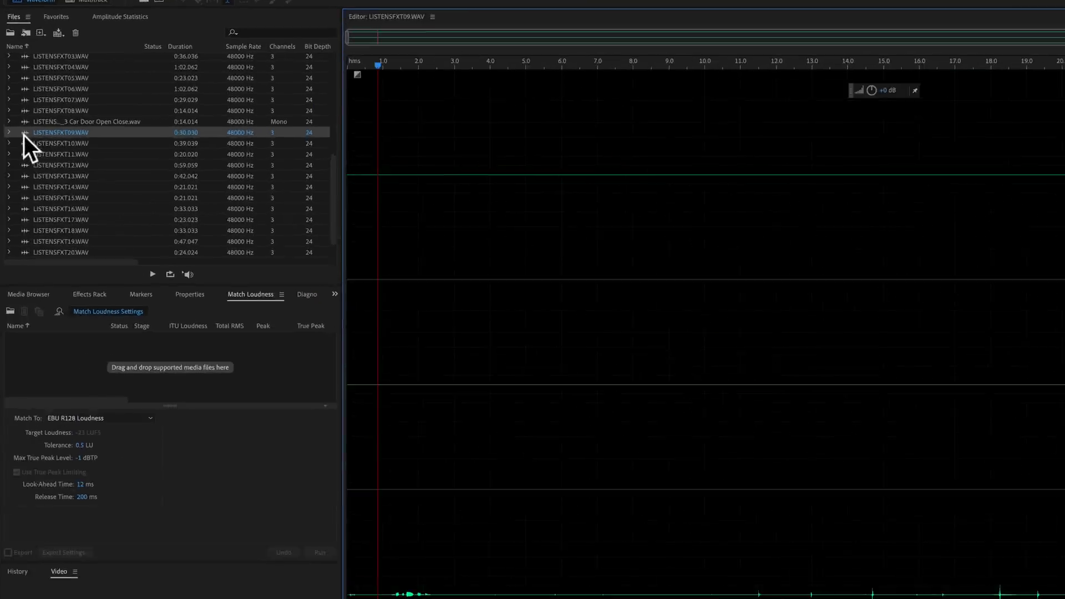
click(6, 118)
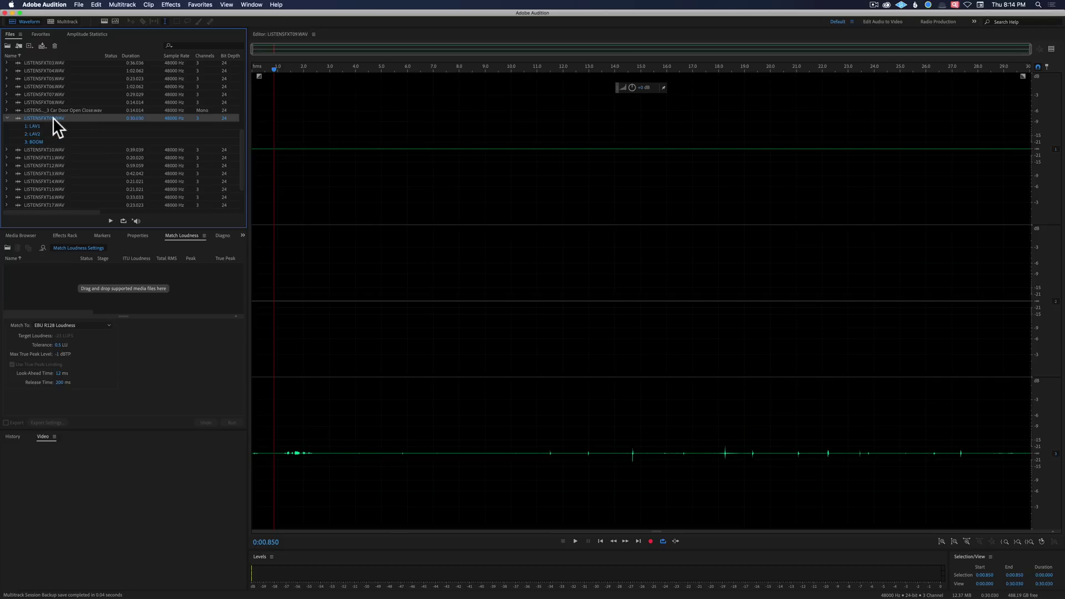
scroll(157, 138, down, 1)
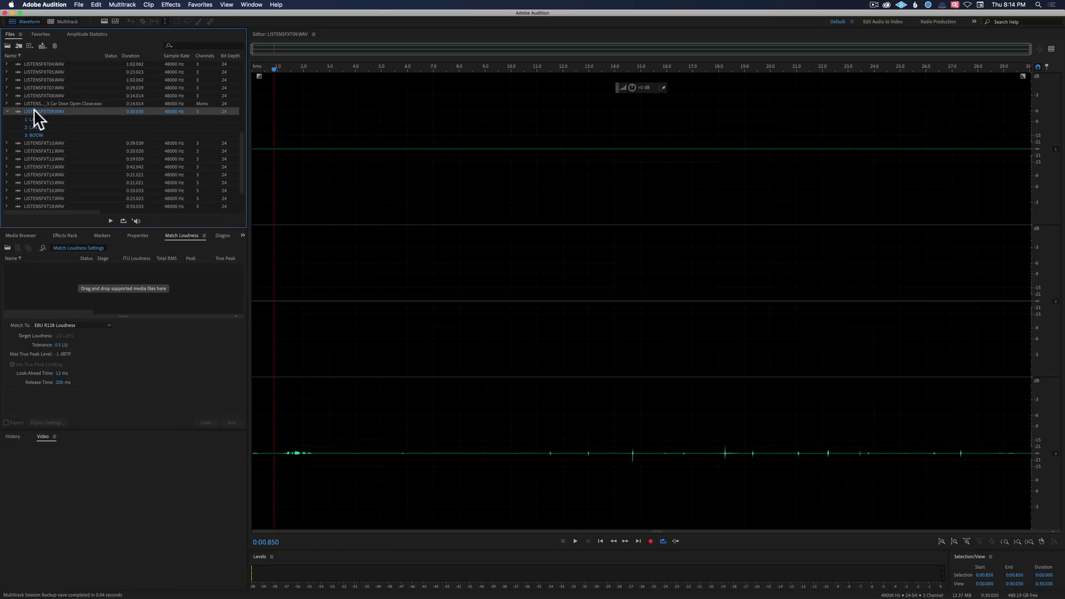
Extract LISTENSFXT09.WAV's channels to mono files and view the _1, _2 and _3 waveforms
right_click(418, 185)
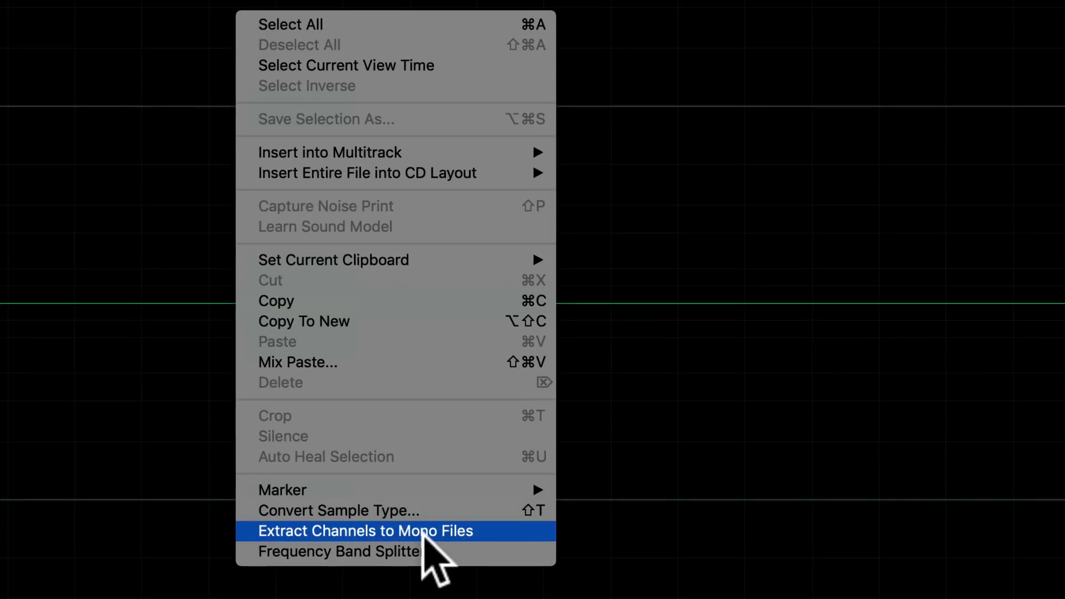
click(423, 531)
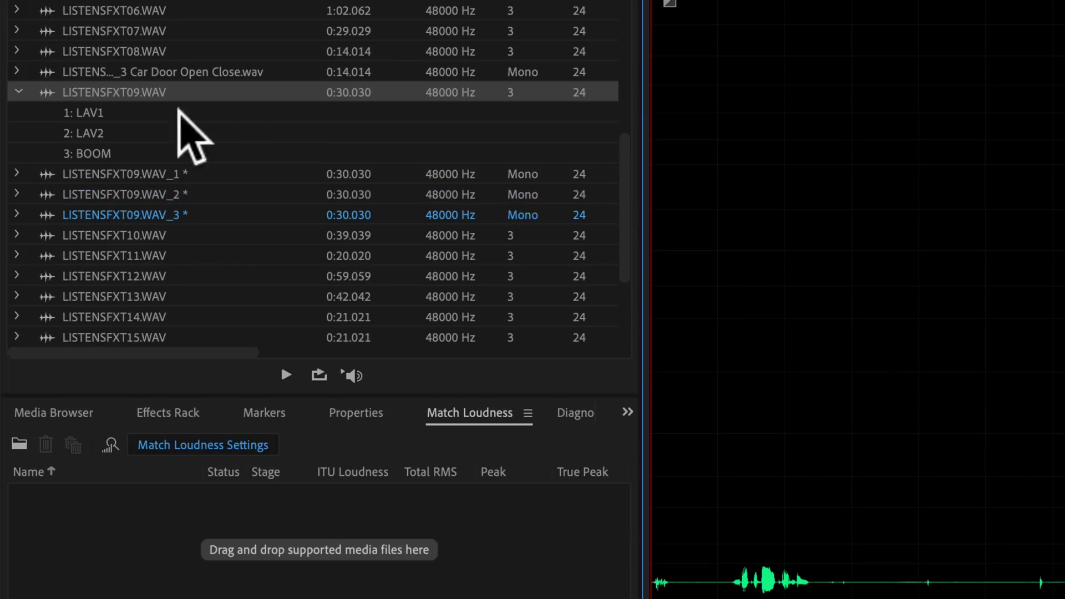
click(125, 173)
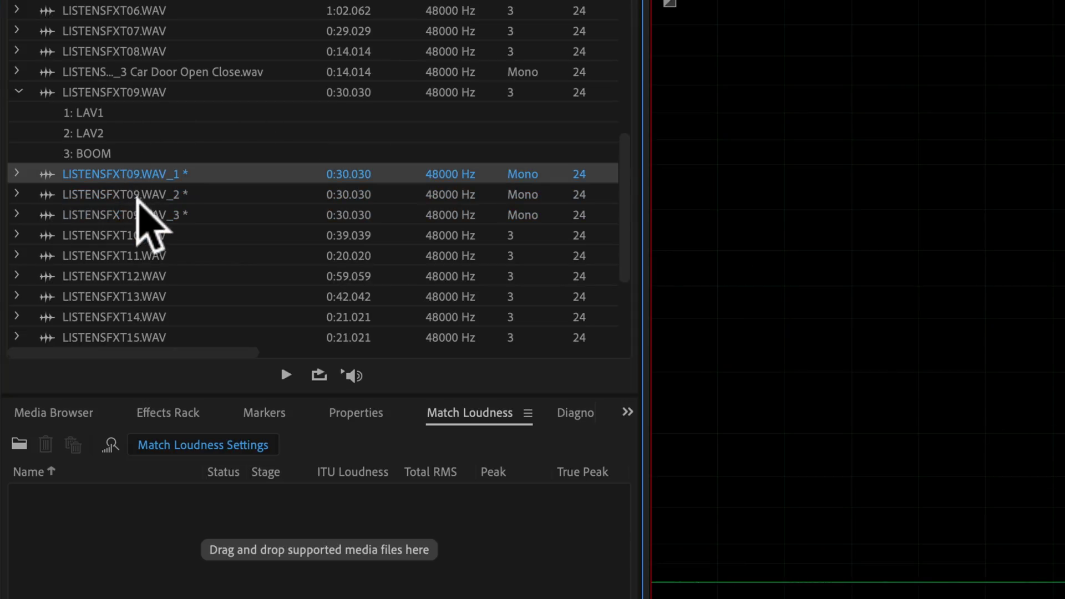
click(137, 196)
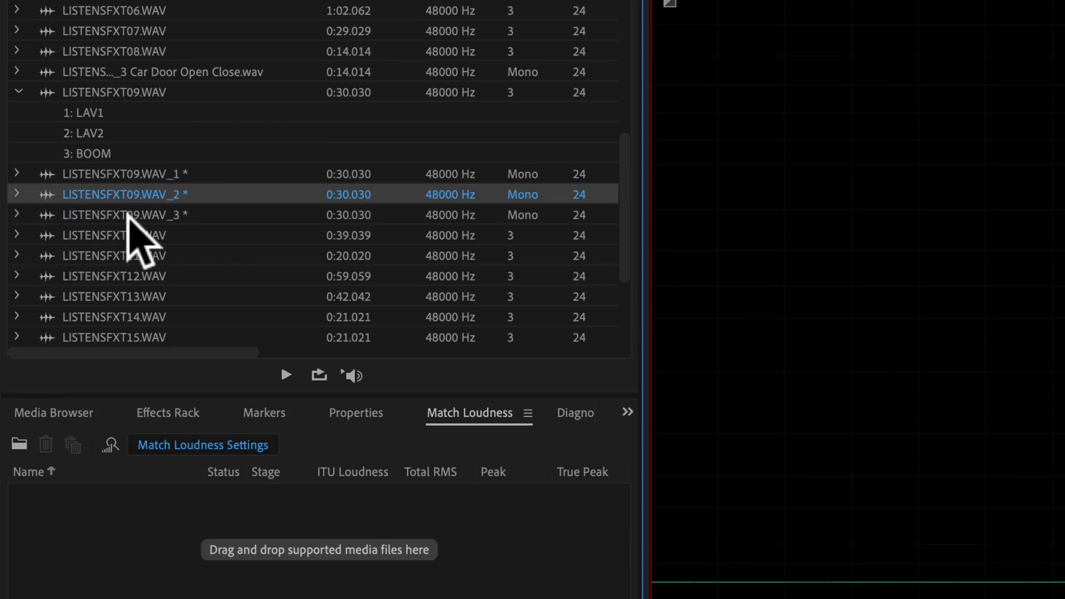
click(130, 214)
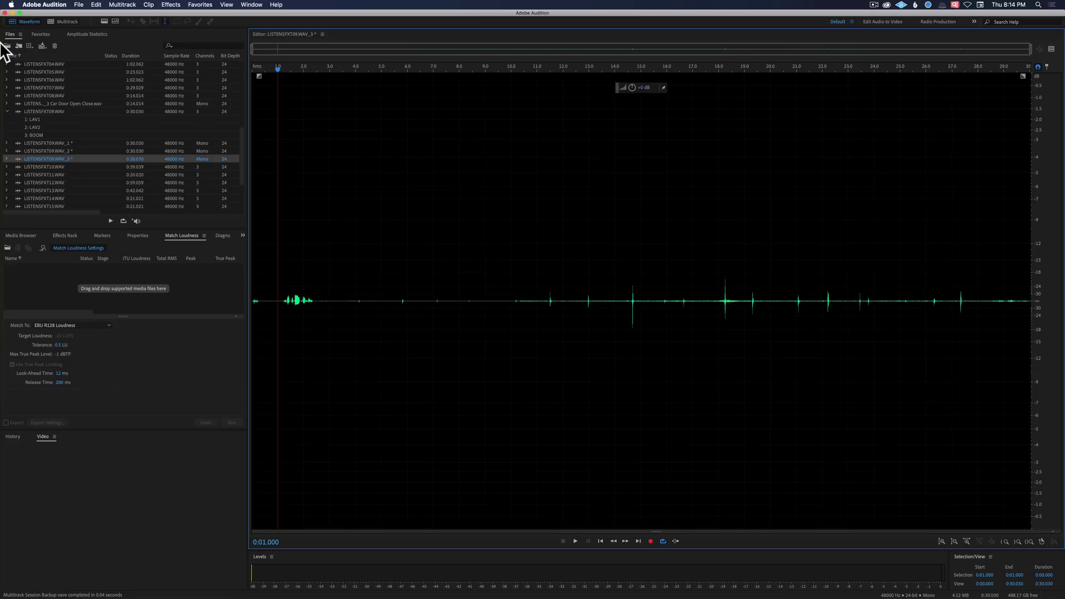
Switch to Safari and load the Sound Devices Wave Agent page
mouse_move(6, 260)
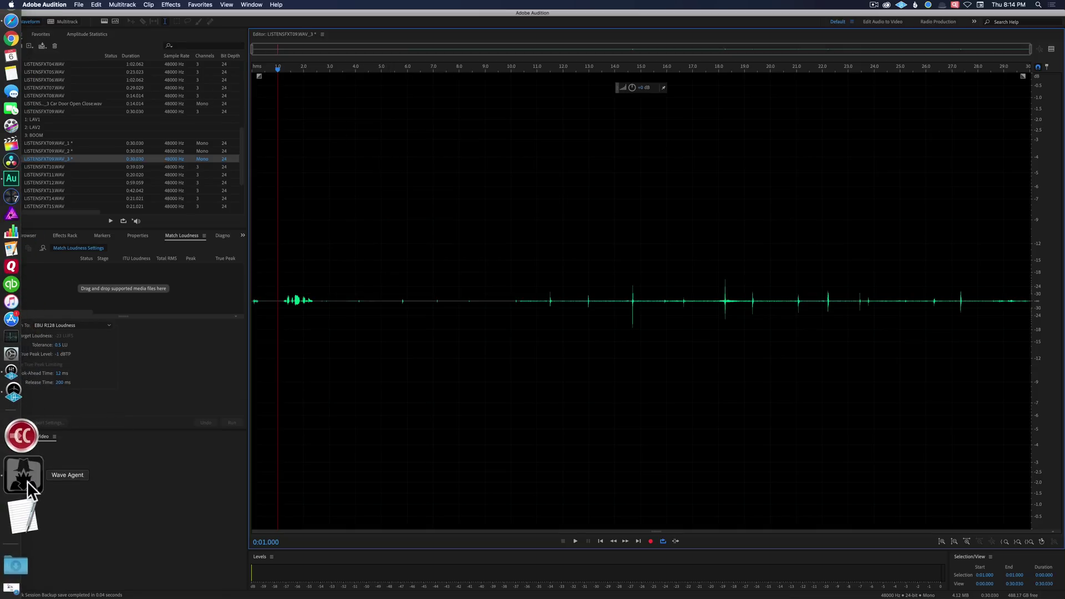
click(27, 481)
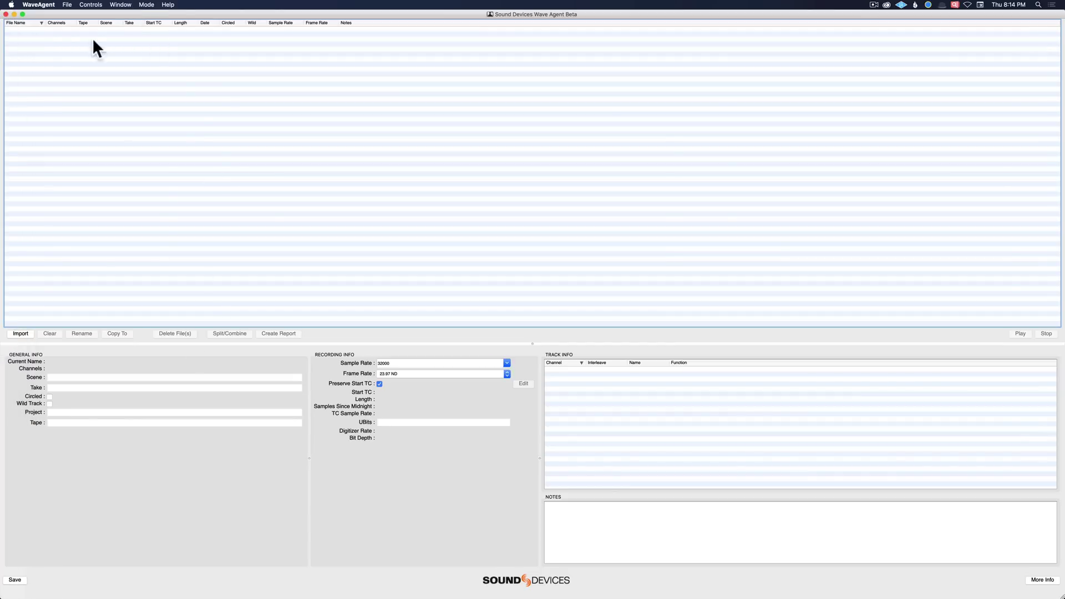
mouse_move(8, 129)
click(24, 66)
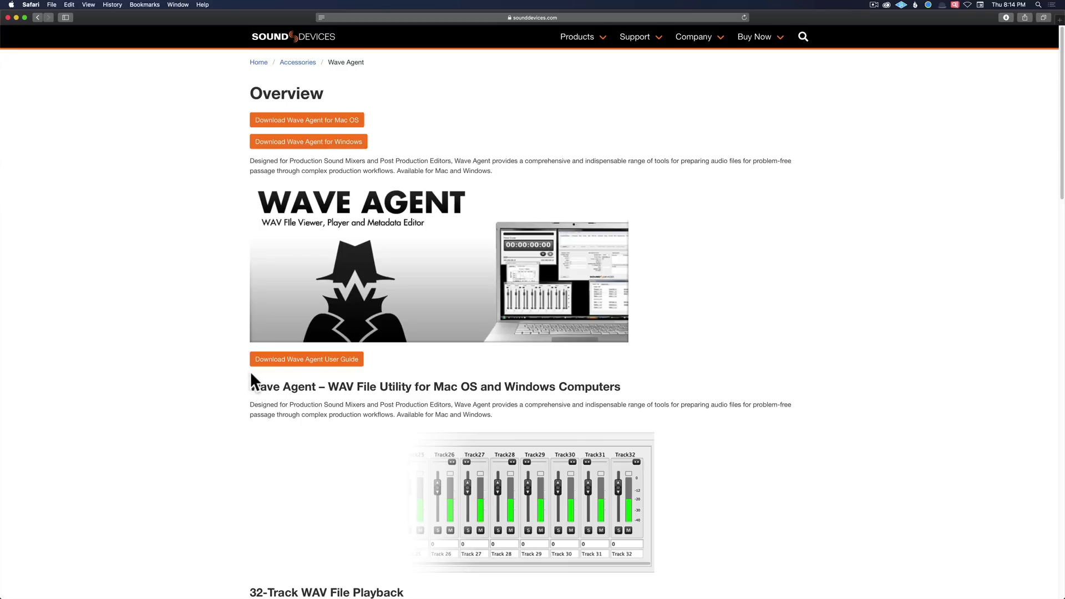
Scroll through Wave Agent's features, including Poly Split and Mono Combine, then return to the top
scroll(207, 408, down, 5)
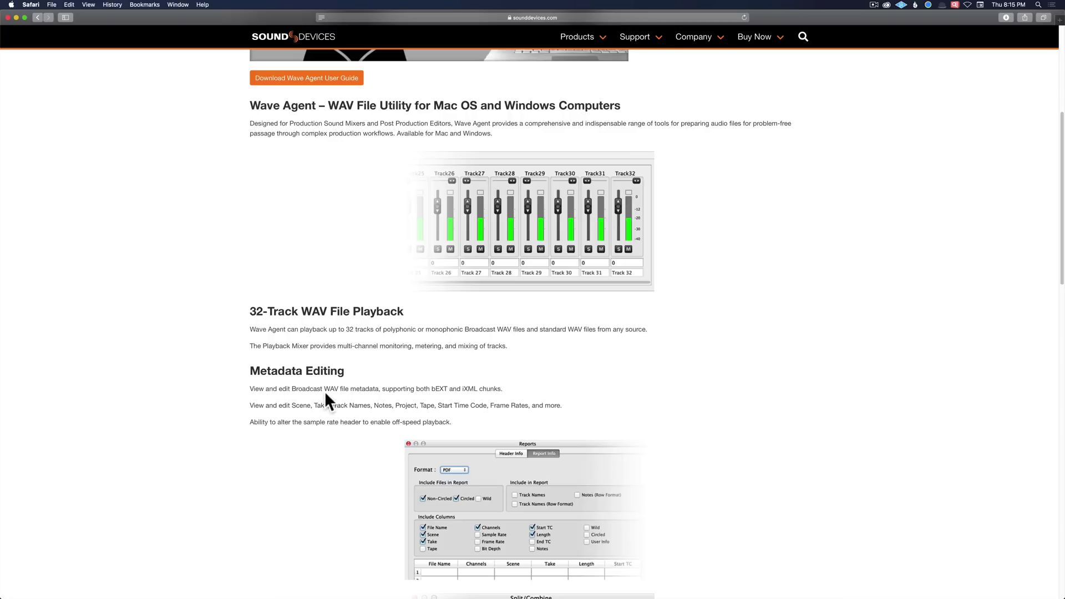
scroll(325, 395, down, 5)
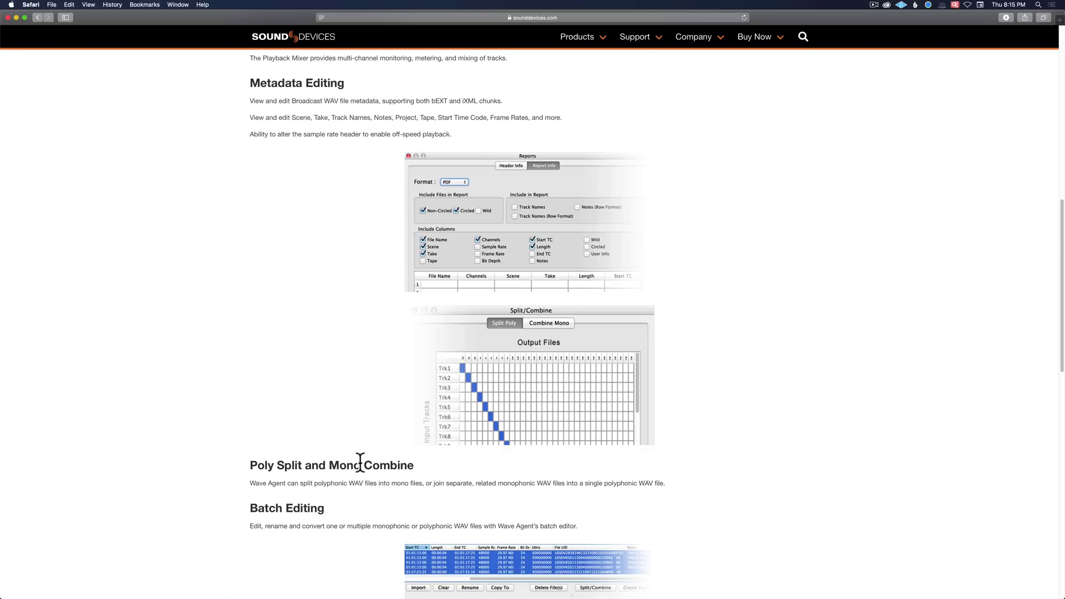
scroll(313, 468, down, 2)
scroll(234, 464, down, 12)
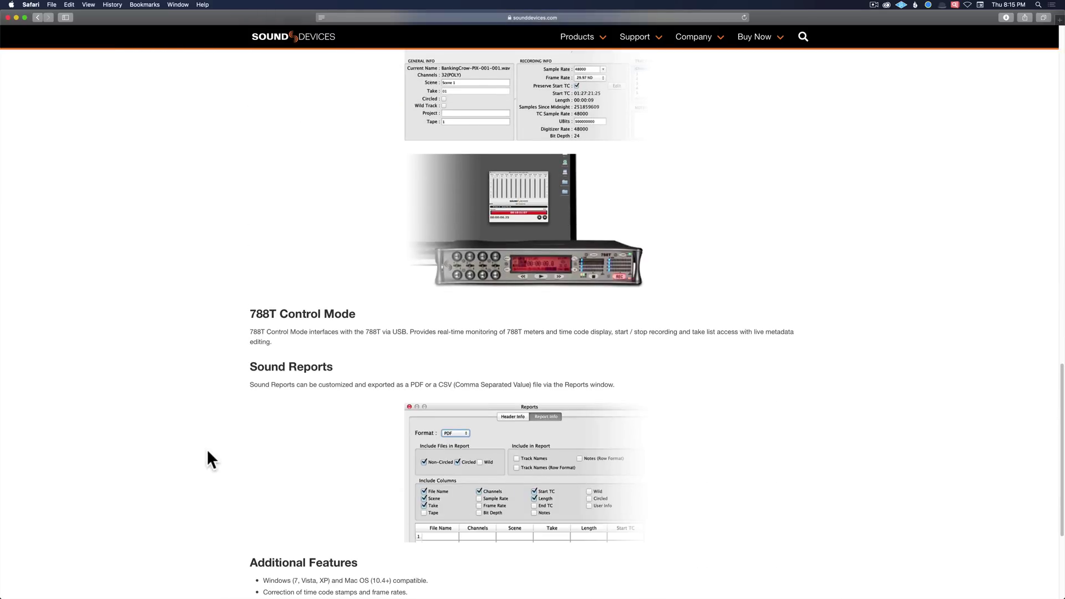
scroll(206, 449, down, 2)
scroll(197, 437, up, 20)
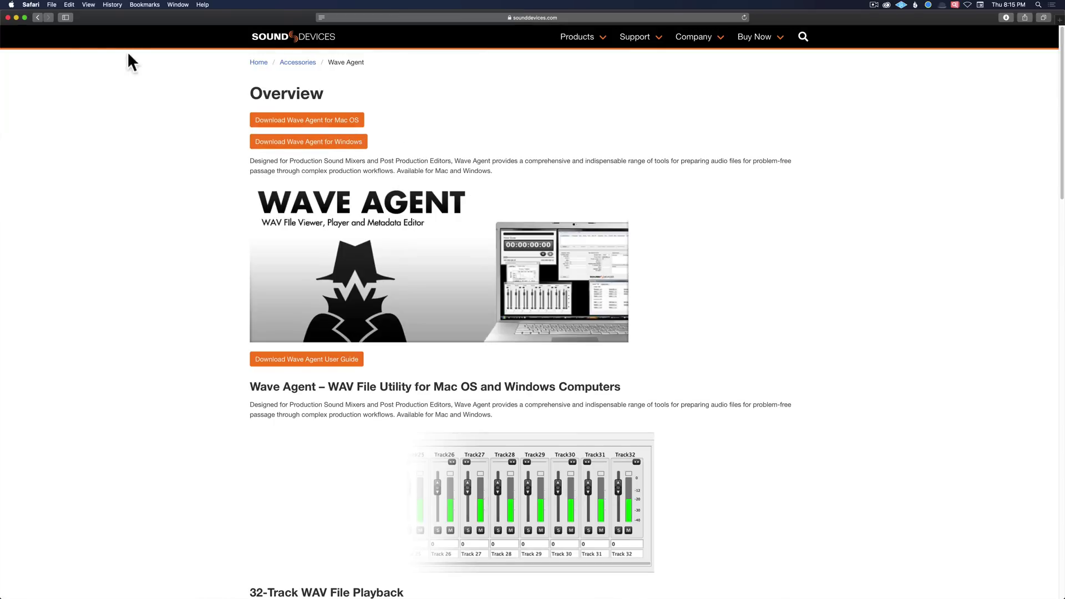
Minimize Safari and bring the Wave Agent window to the front
click(16, 18)
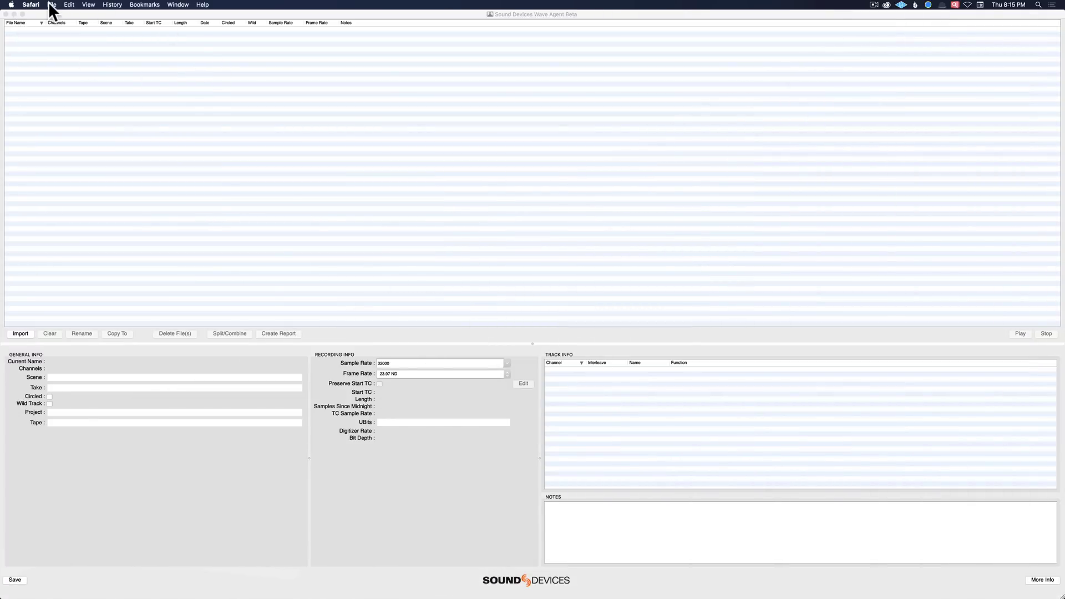
click(73, 50)
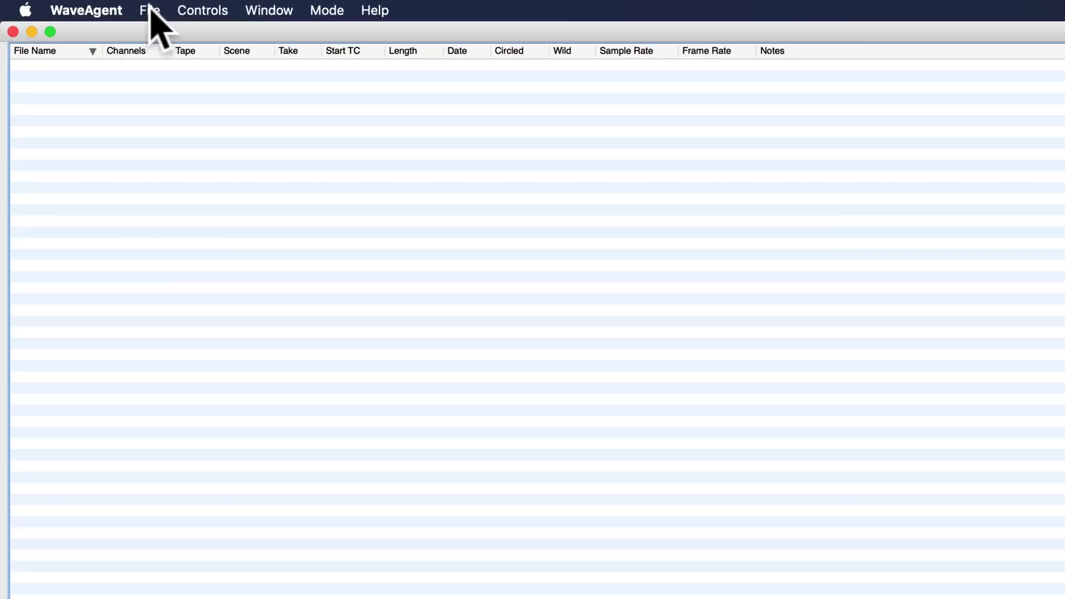
click(67, 5)
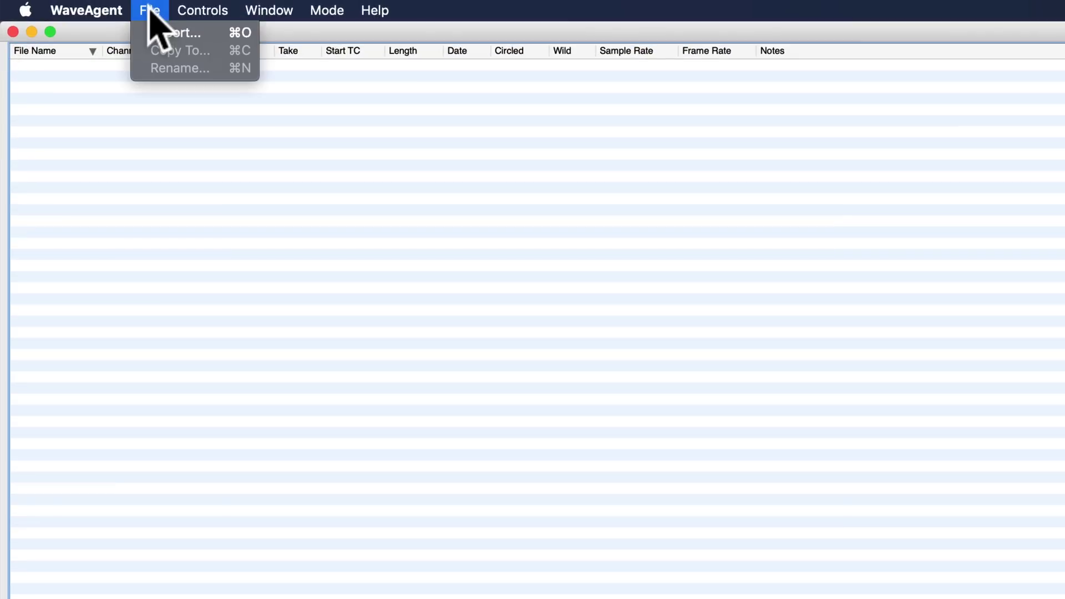
click(167, 422)
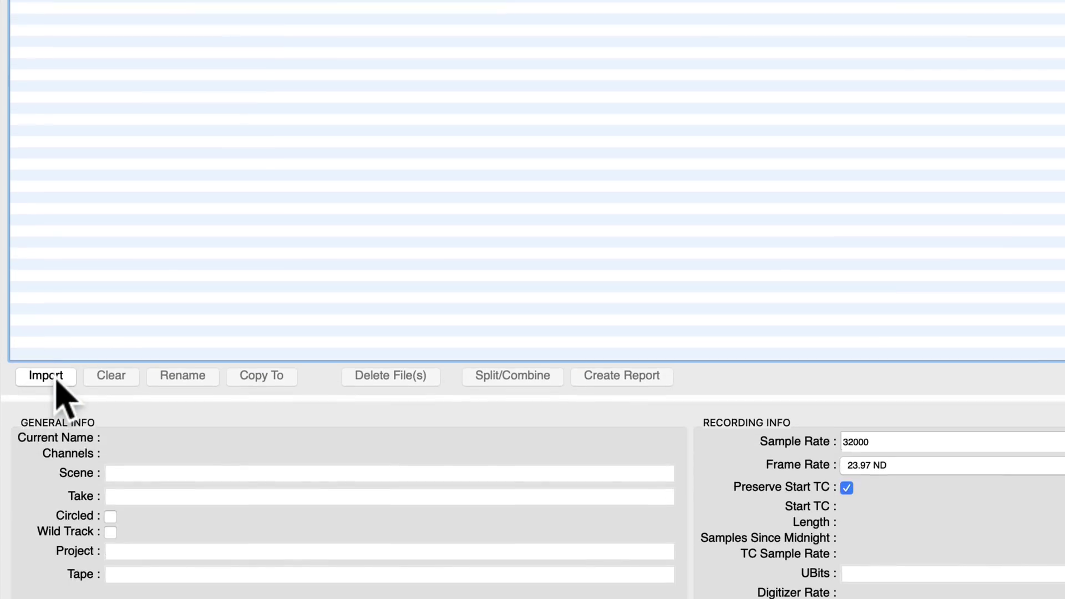
Import LISTENSFXT09.WAV from the Audio folder and make its recording info editable with Preserve Start TC
click(56, 380)
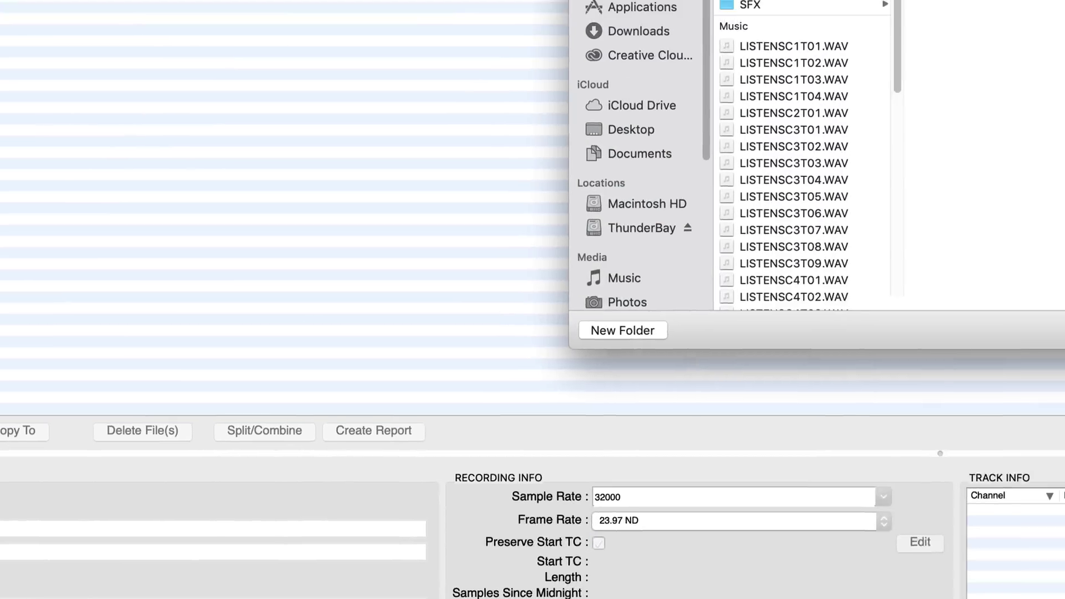
drag(896, 5, 893, 105)
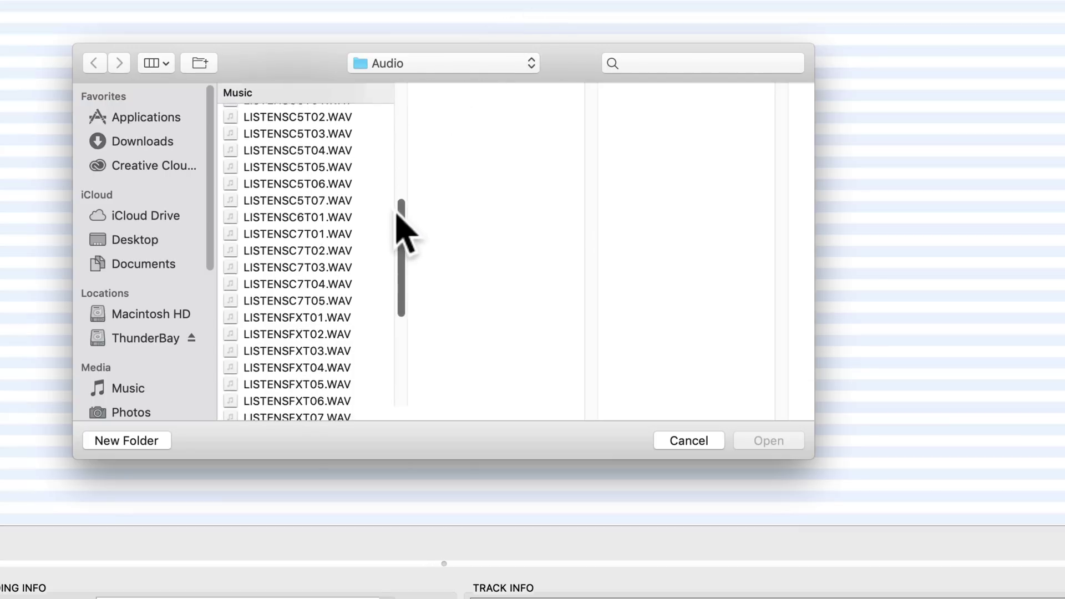
drag(397, 213, 399, 254)
click(307, 358)
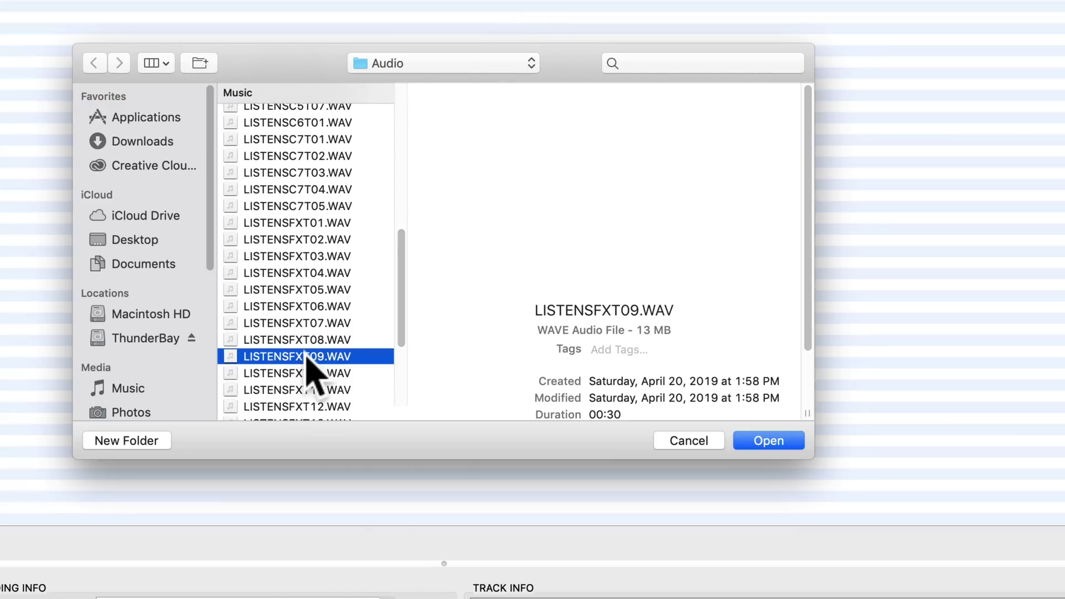
double_click(307, 358)
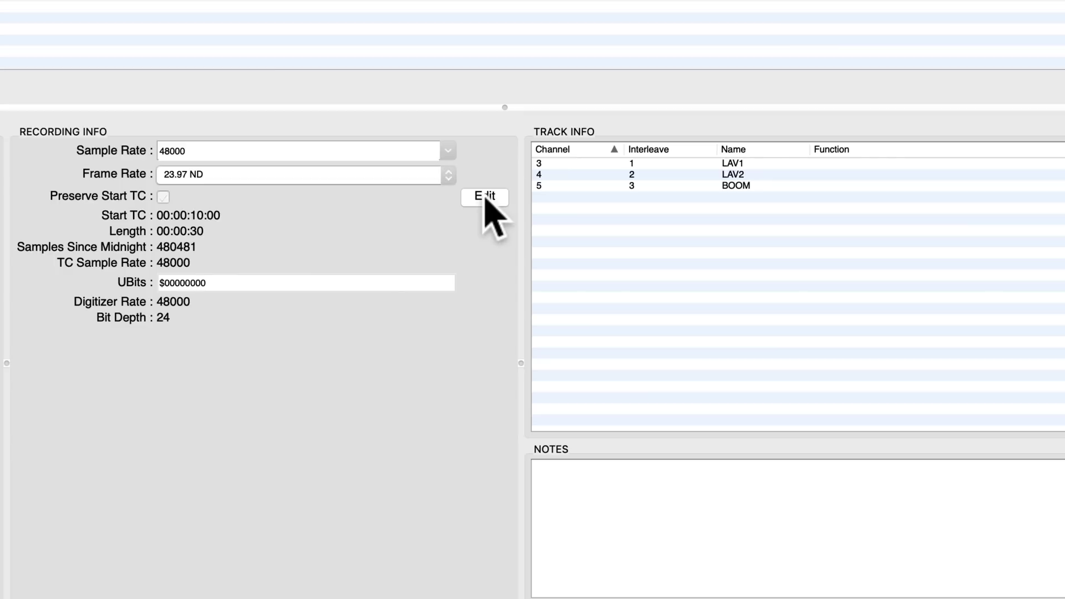
click(464, 197)
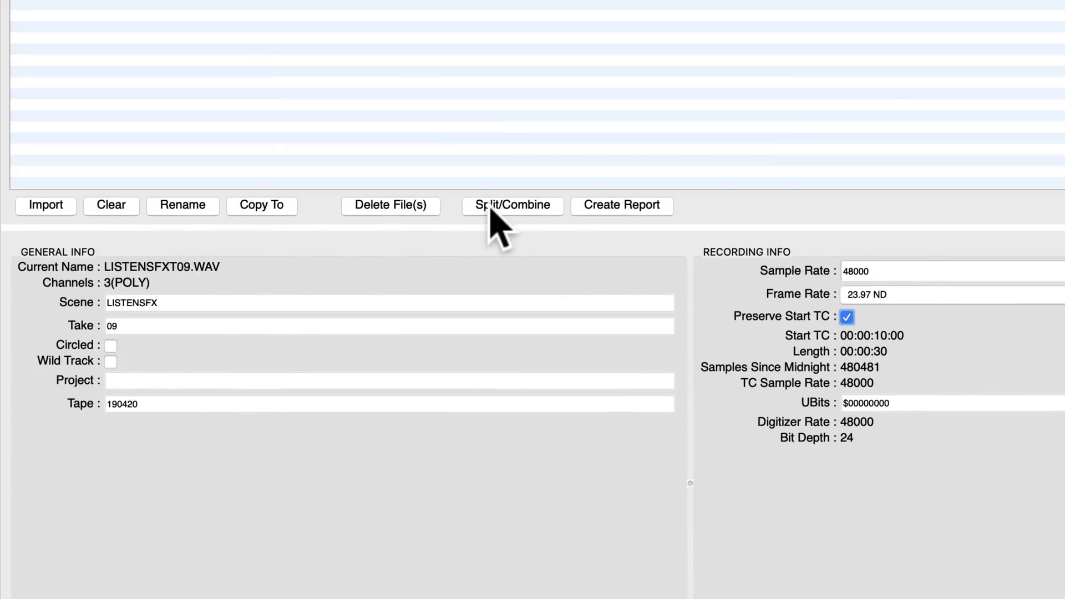
In Split/Combine's Split Poly mode, clear all assignments and map only Trk3 to File1
click(509, 211)
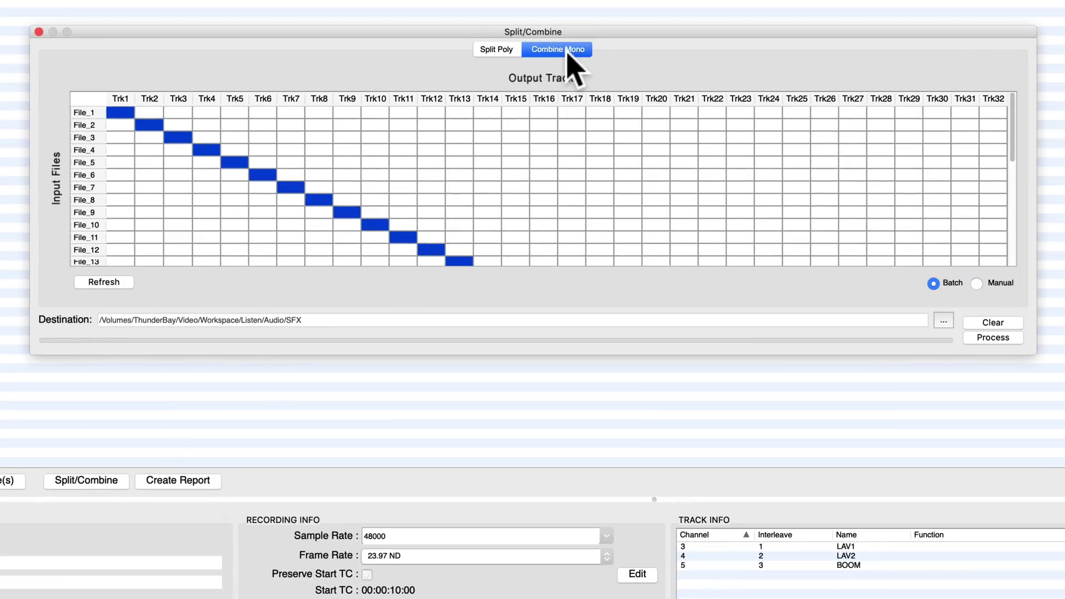
click(501, 50)
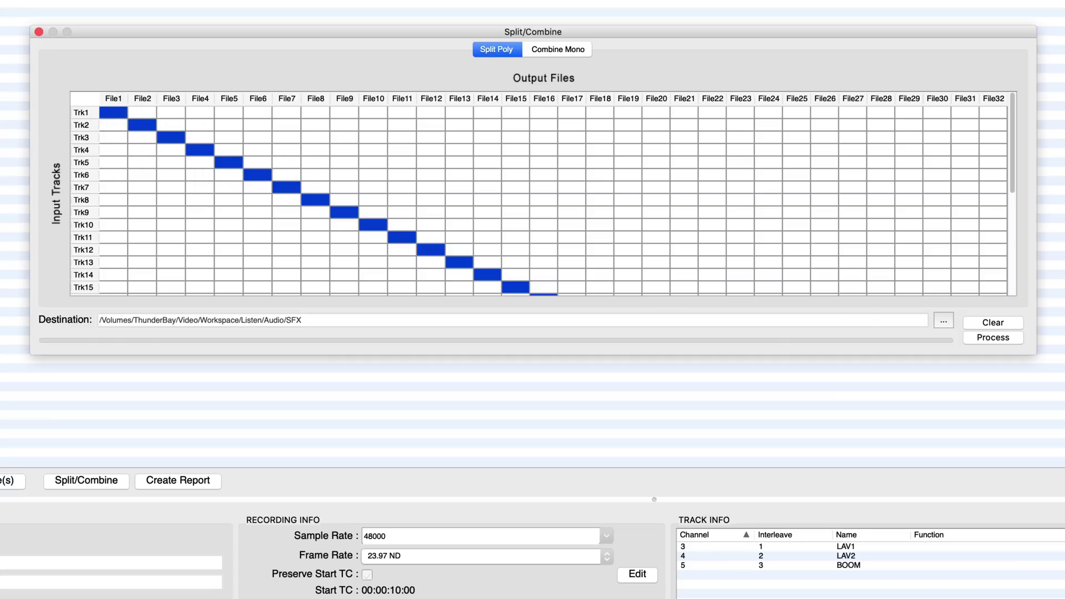
click(993, 323)
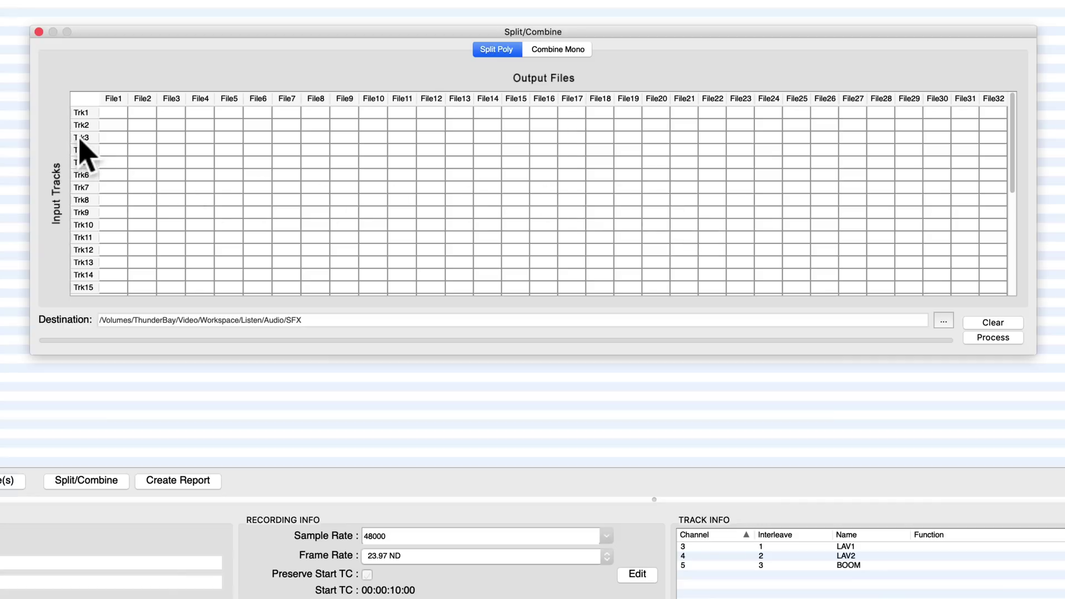
click(108, 137)
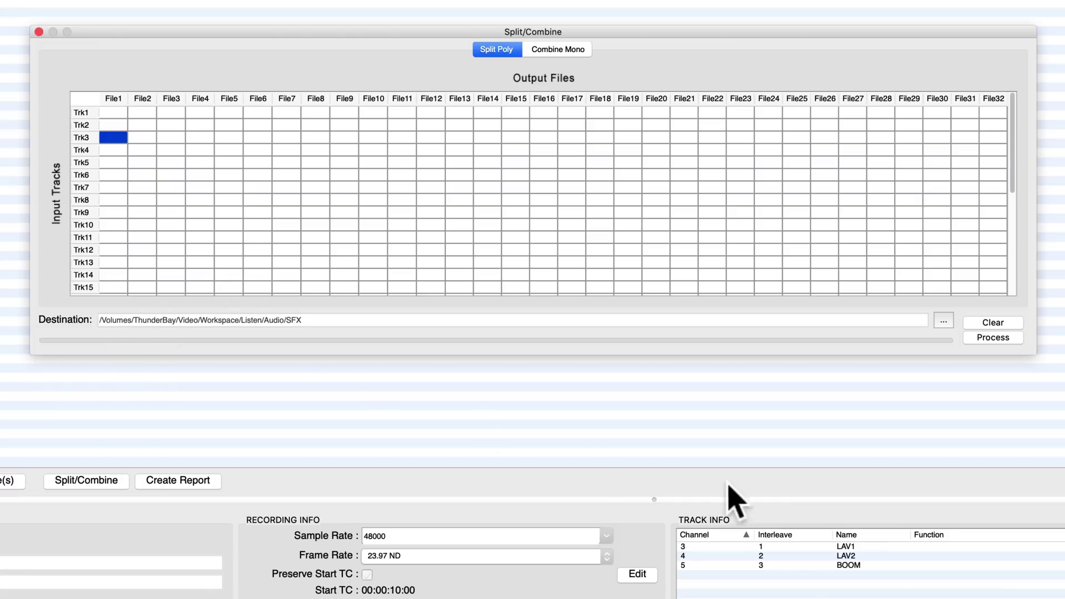
Import takes LISTENSFXT01.WAV through LISTENSFXT22.WAV and select all 22 in the list
click(39, 32)
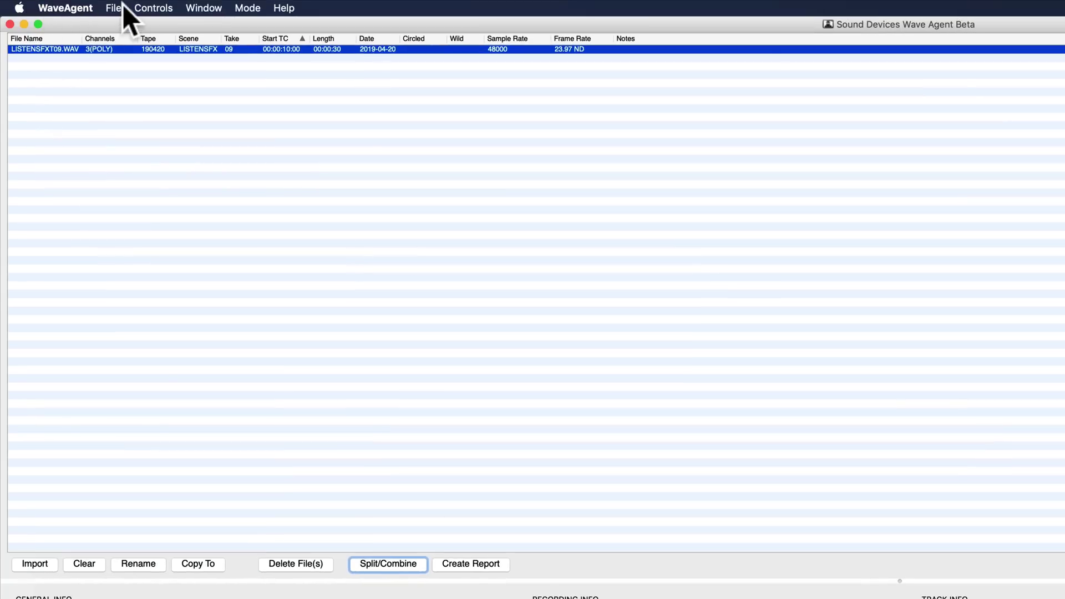
click(45, 564)
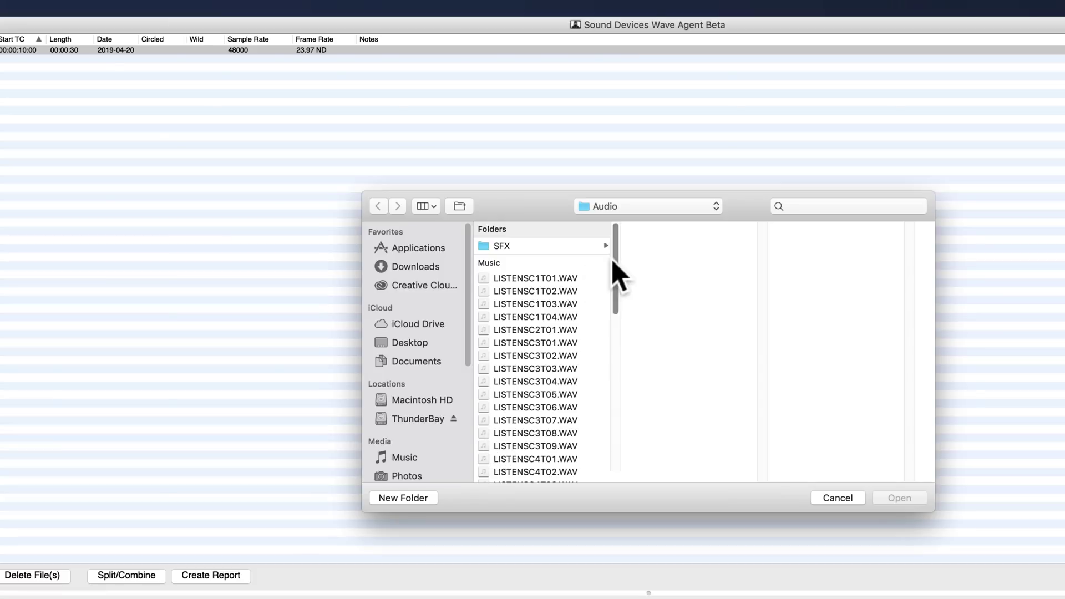
drag(614, 262, 618, 428)
click(549, 360)
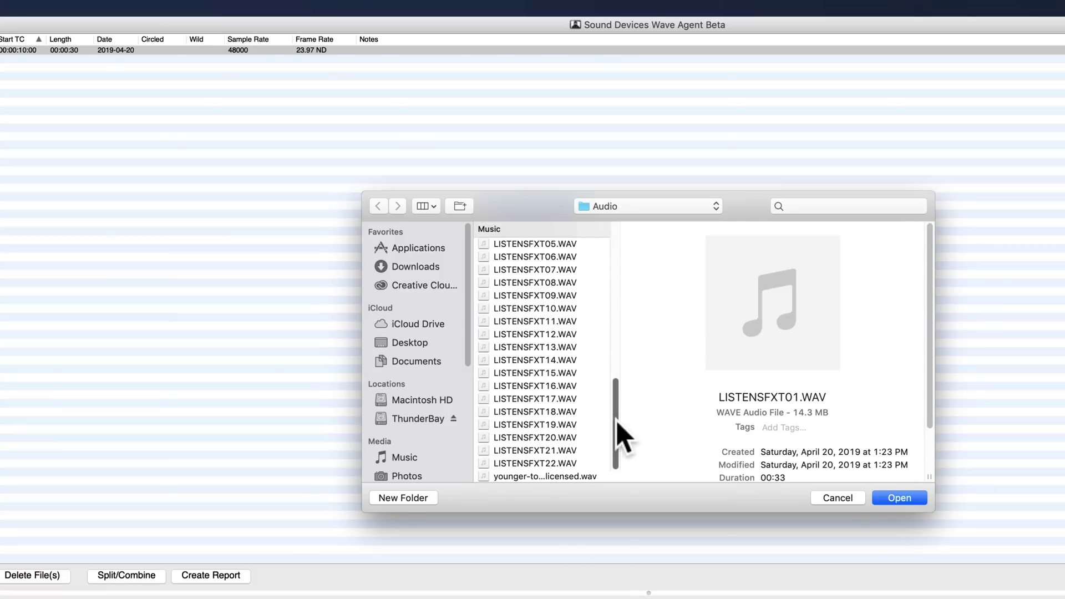
shift+click(534, 464)
click(903, 501)
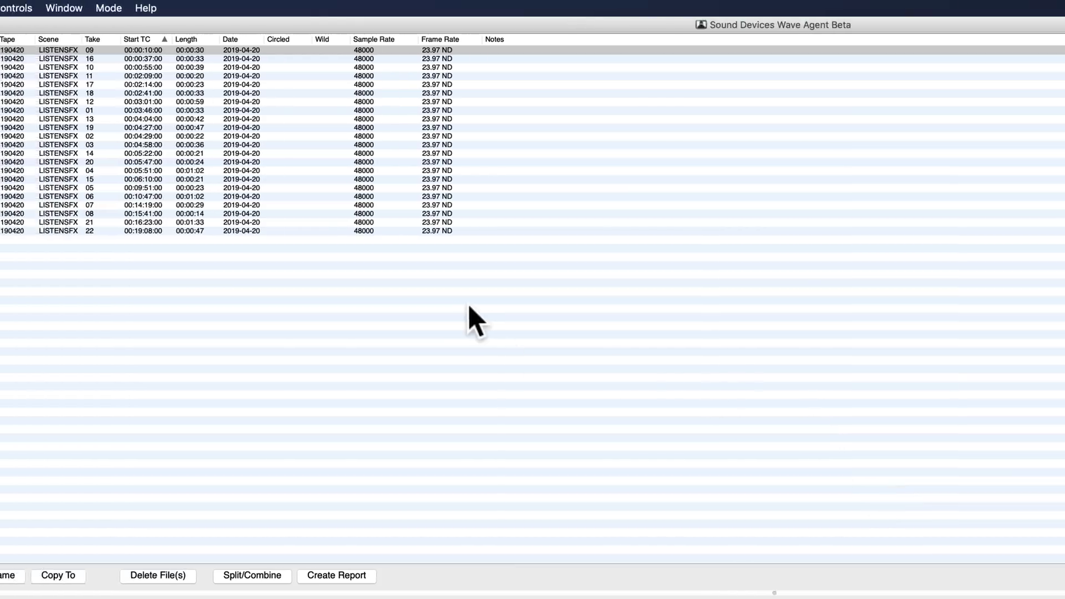
click(13, 93)
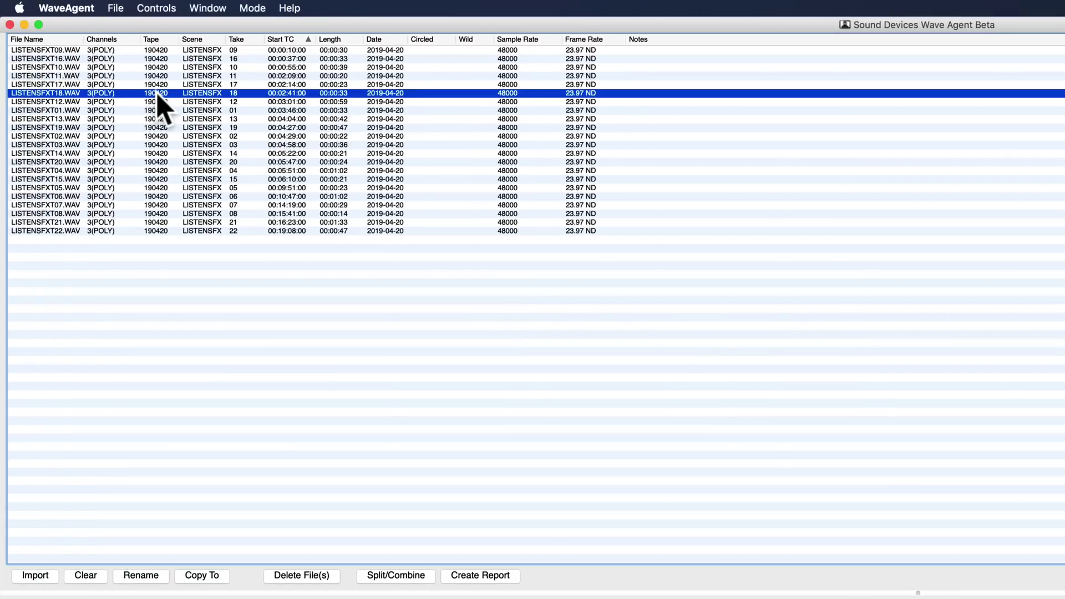
key(super+a)
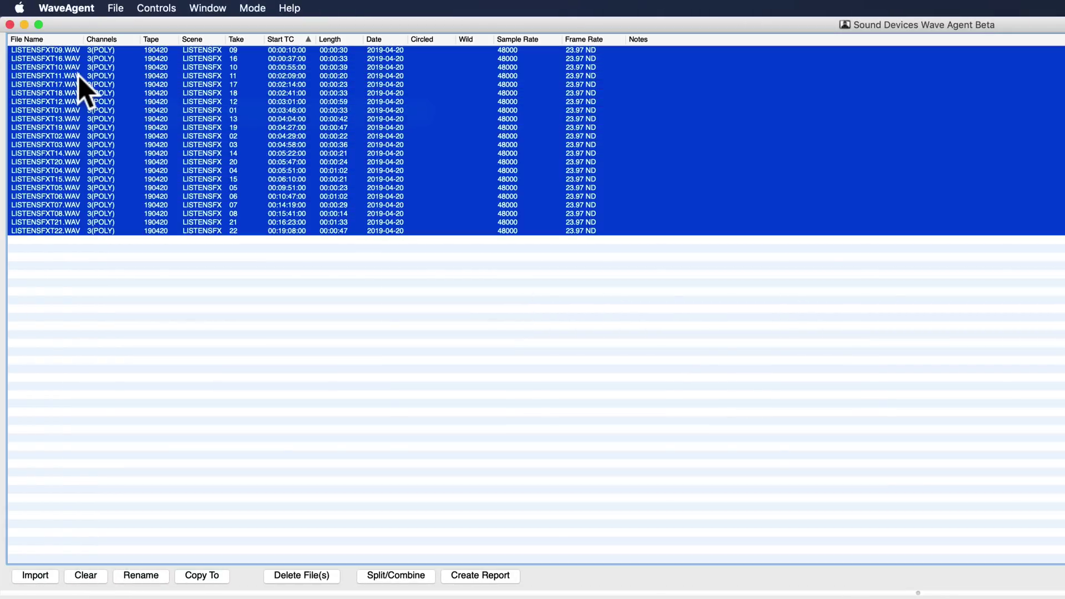
Run Split Poly on all 22 takes with Trk3 to File1, then close Split/Combine
click(407, 580)
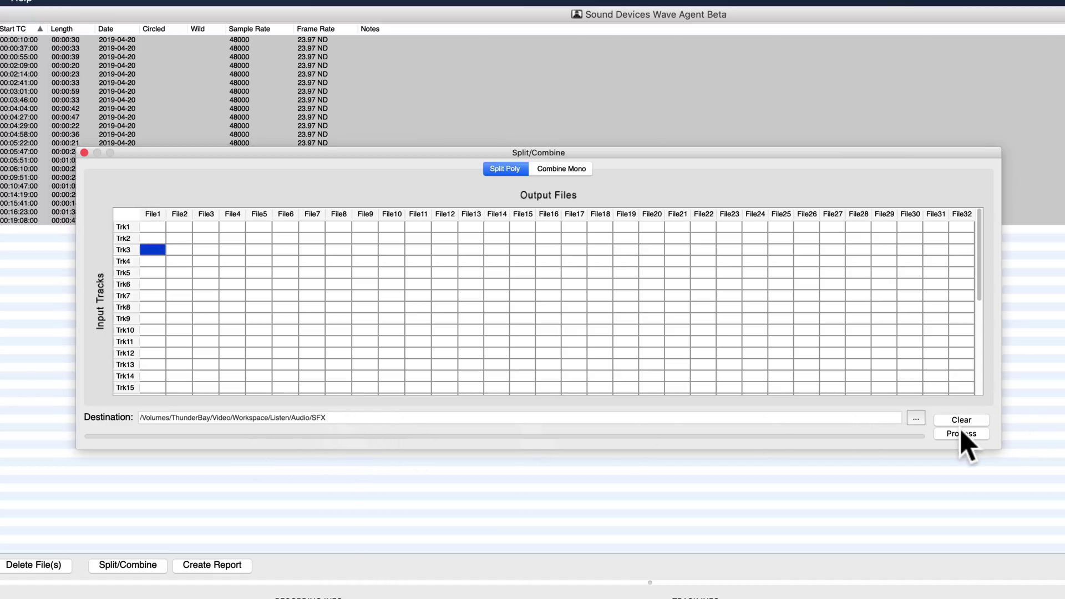
click(84, 152)
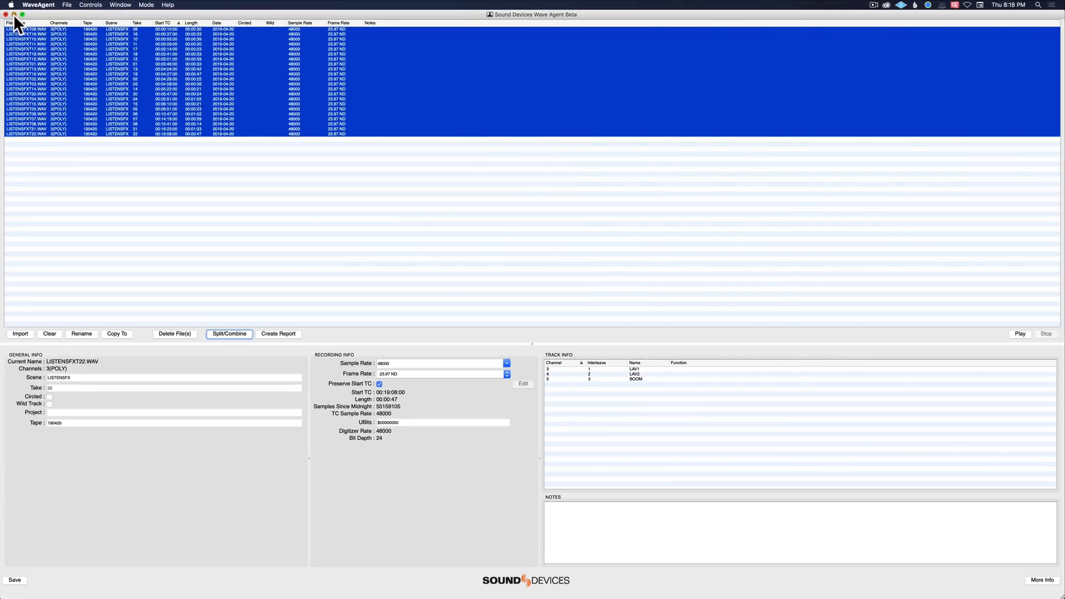
Preview the mono car door file at 0:02.500 in Audition, then return to the Listen Mix session
click(14, 15)
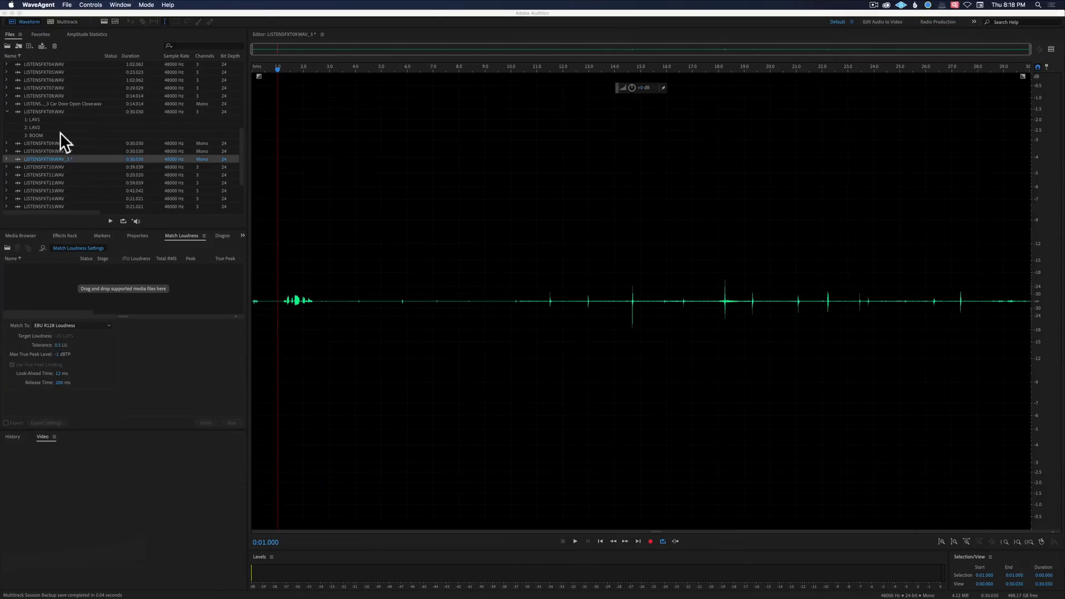
double_click(82, 103)
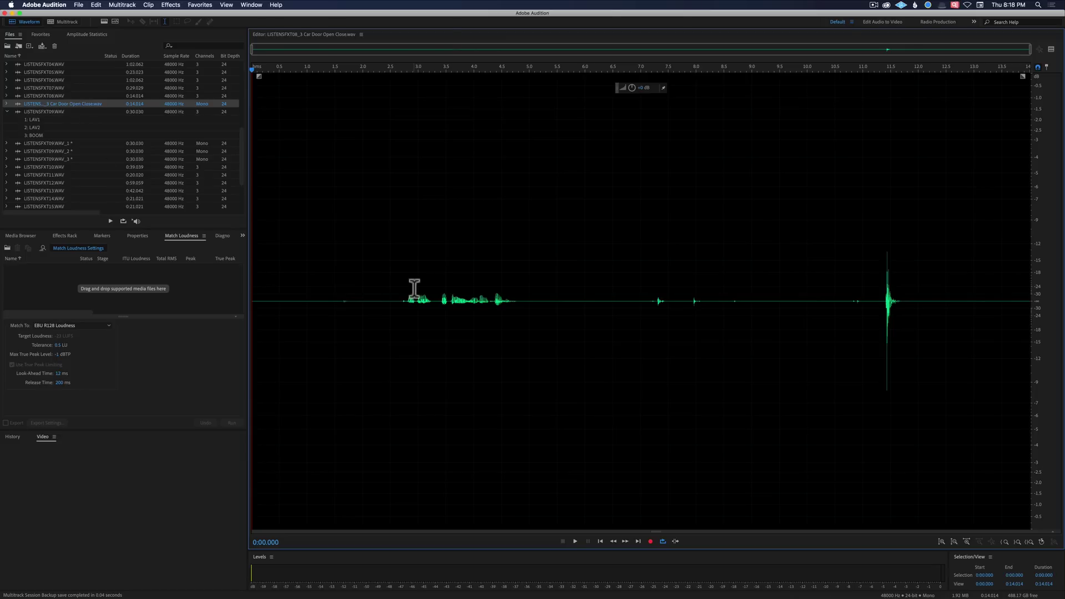
click(391, 282)
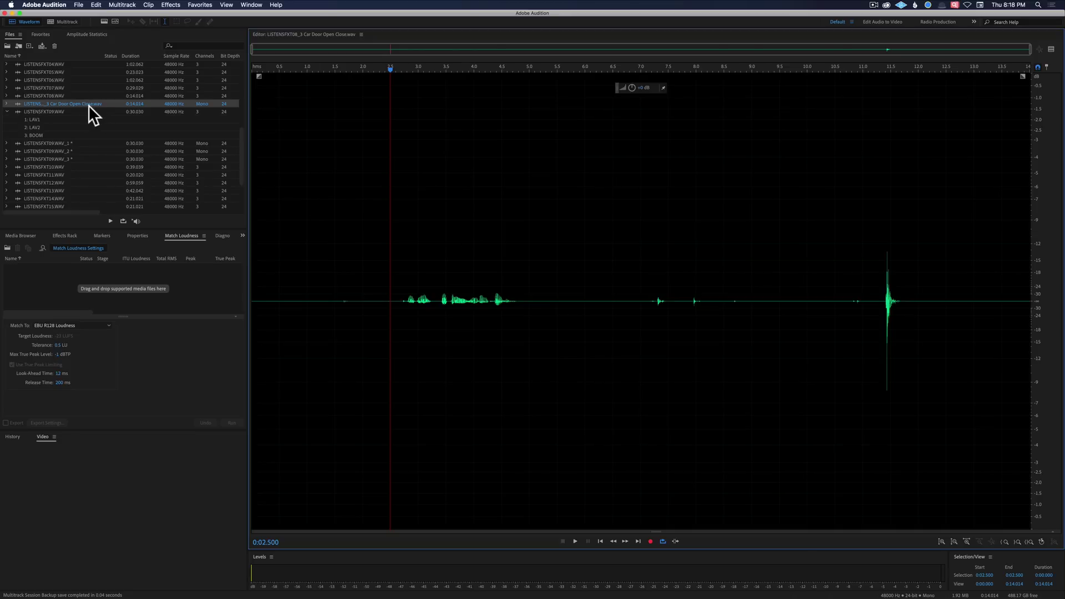
click(63, 22)
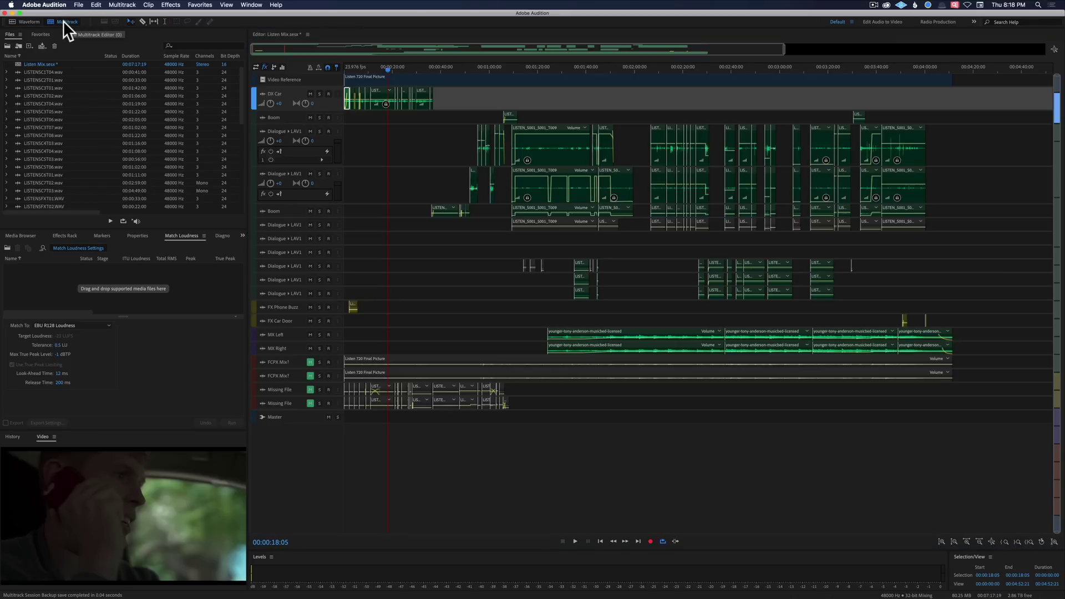
scroll(166, 139, down, 8)
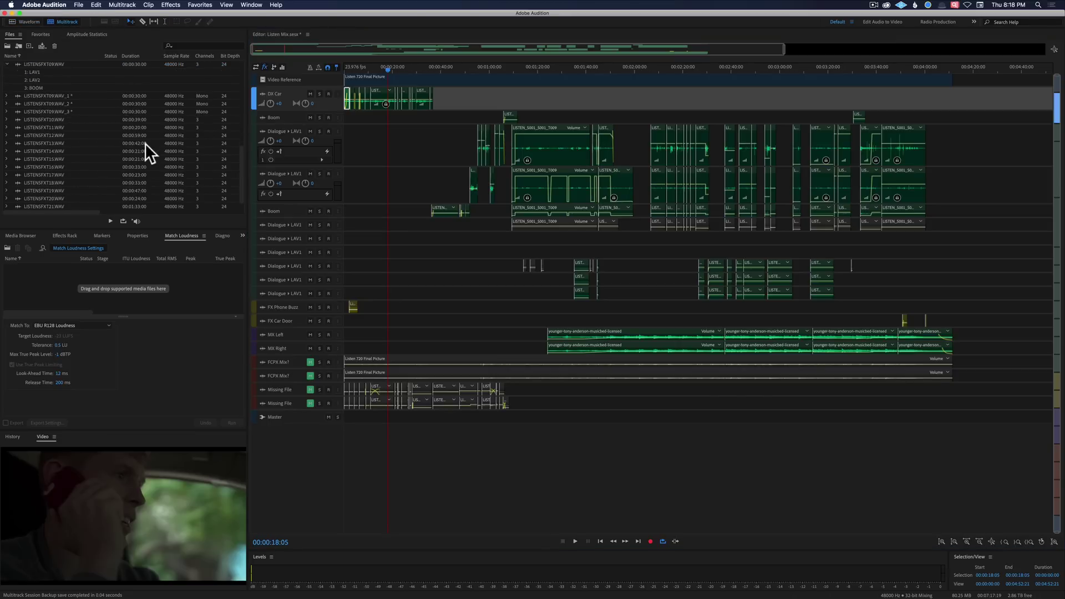